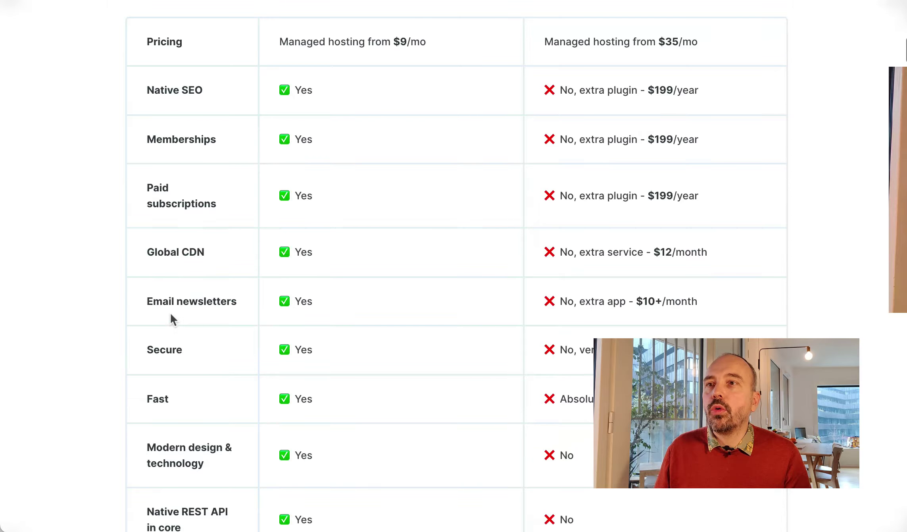
# Step: Review the feature and pricing comparison table of Ghost versus WordPress and the text below it
pyautogui.scroll(2, 171, 316)
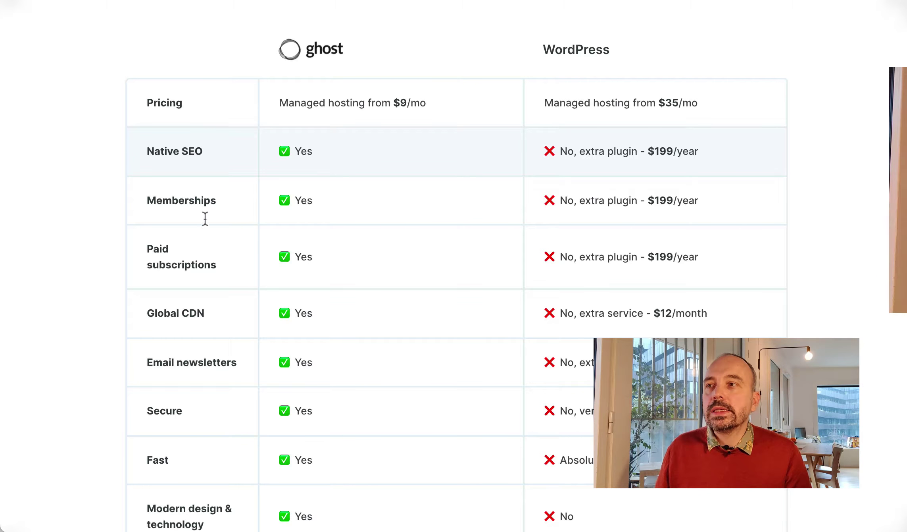
pyautogui.scroll(-1, 204, 218)
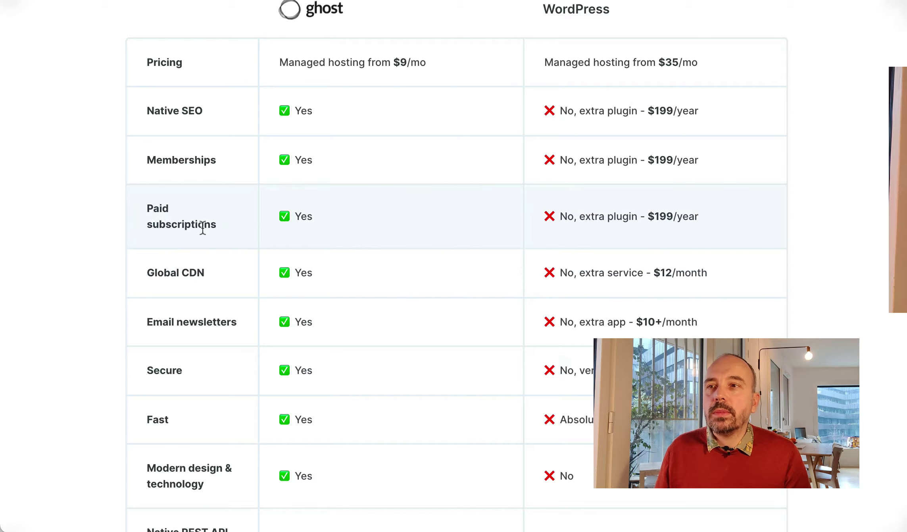
pyautogui.scroll(1, 263, 280)
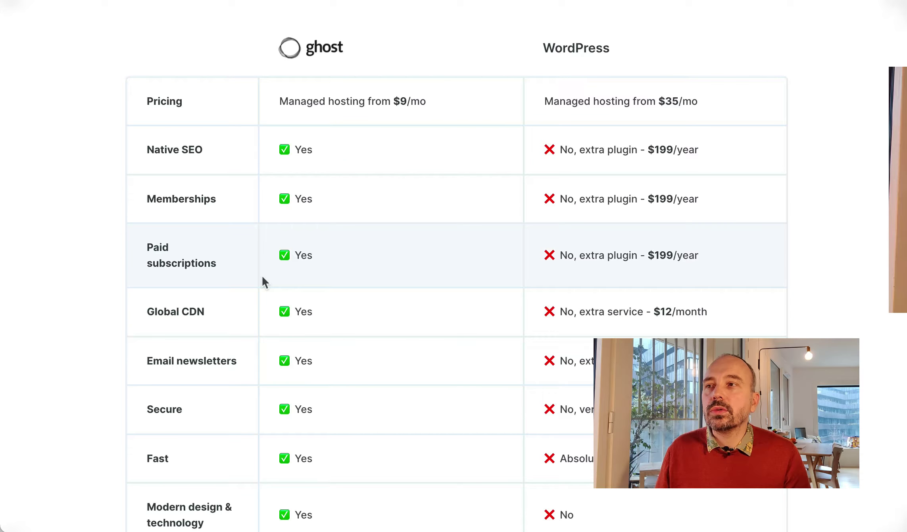
pyautogui.scroll(1, 263, 278)
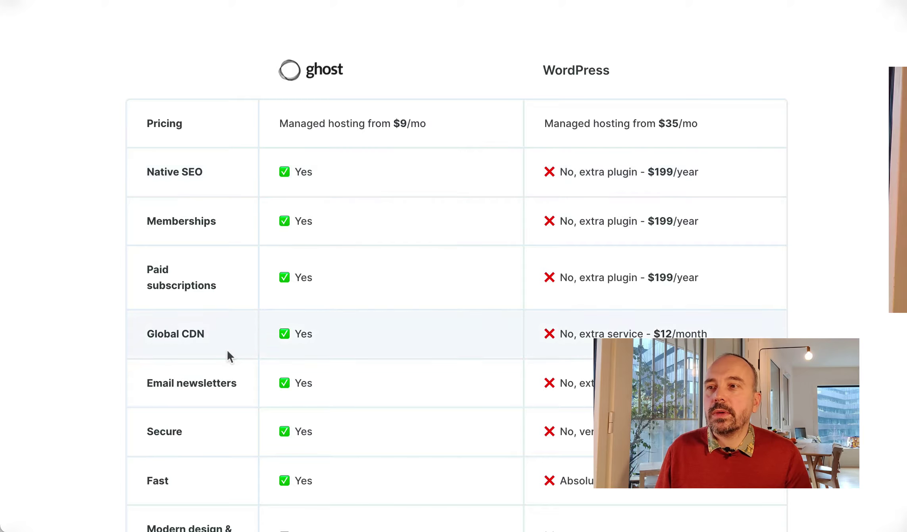
pyautogui.scroll(-2, 227, 350)
pyautogui.scroll(-15, 227, 349)
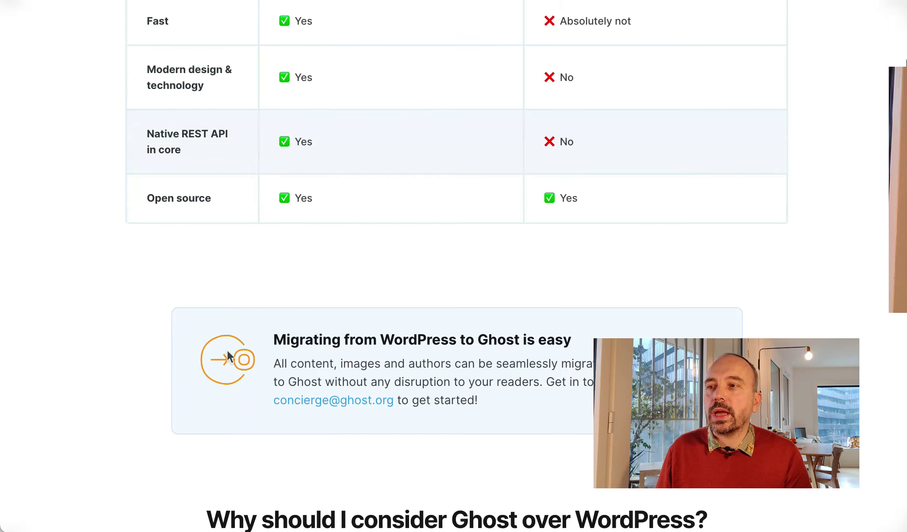
pyautogui.scroll(-15, 227, 349)
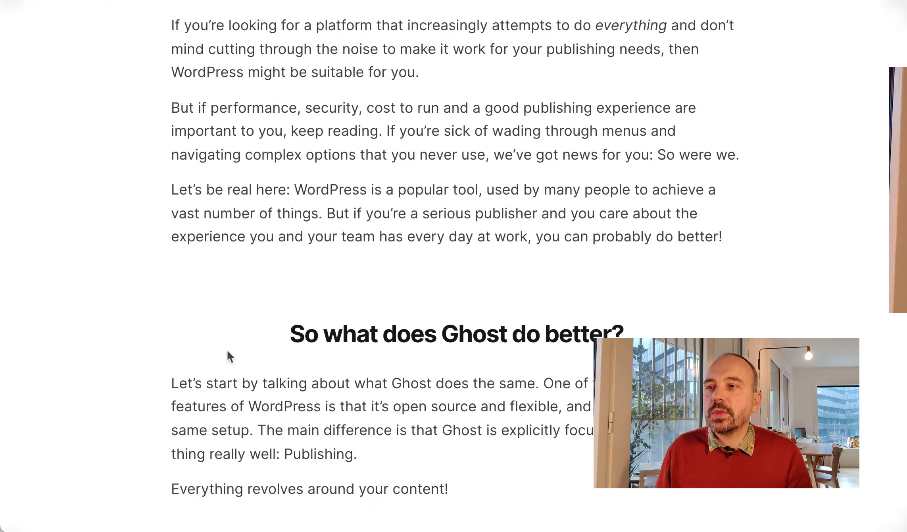
# Step: Read the section on Ghost's built-in SEO and social features and examine the customer website examples below it
pyautogui.scroll(-3, 227, 349)
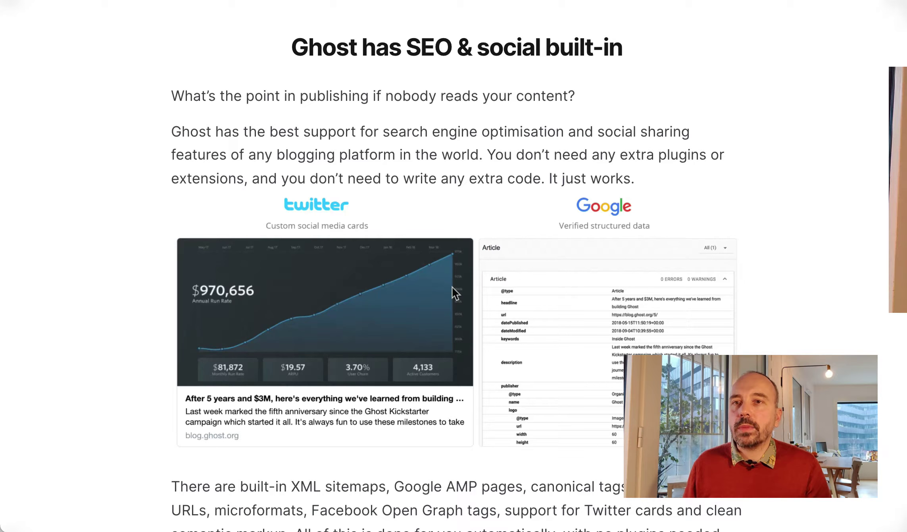
pyautogui.scroll(-3, 452, 288)
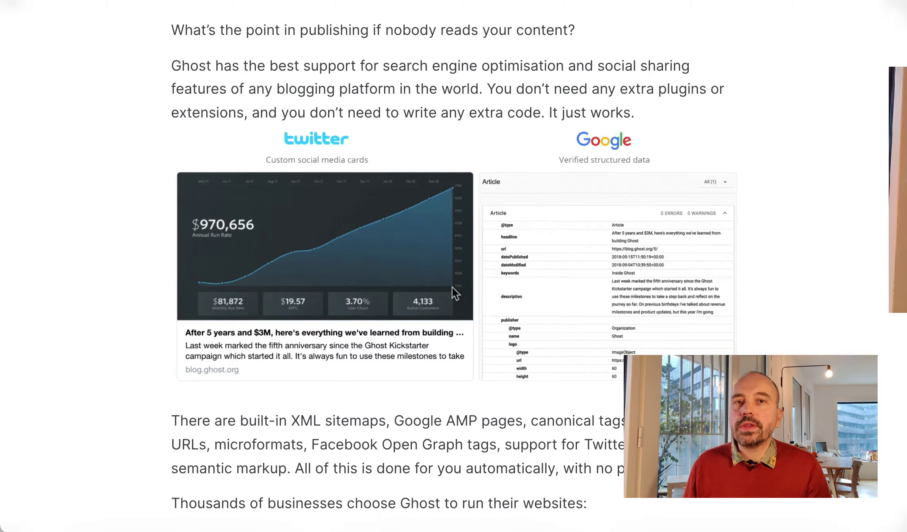
pyautogui.scroll(-10, 452, 286)
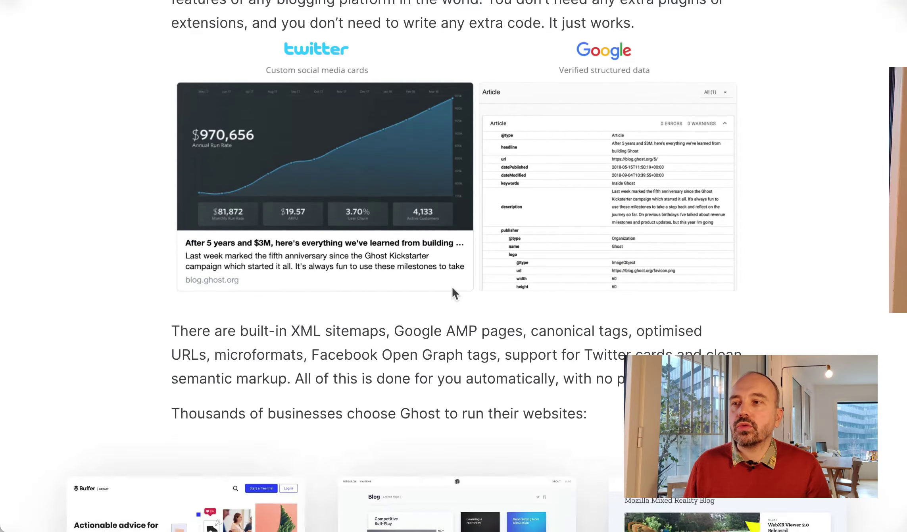
pyautogui.scroll(-13, 451, 286)
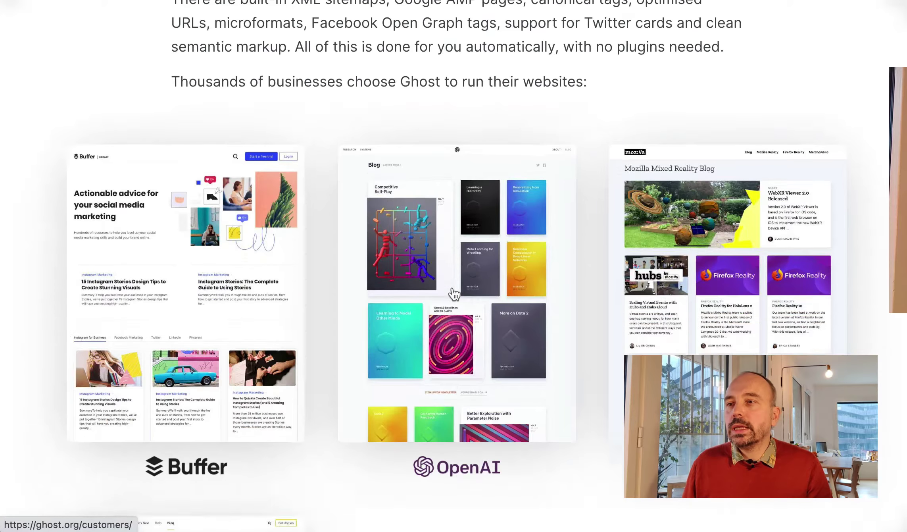
pyautogui.scroll(-4, 455, 294)
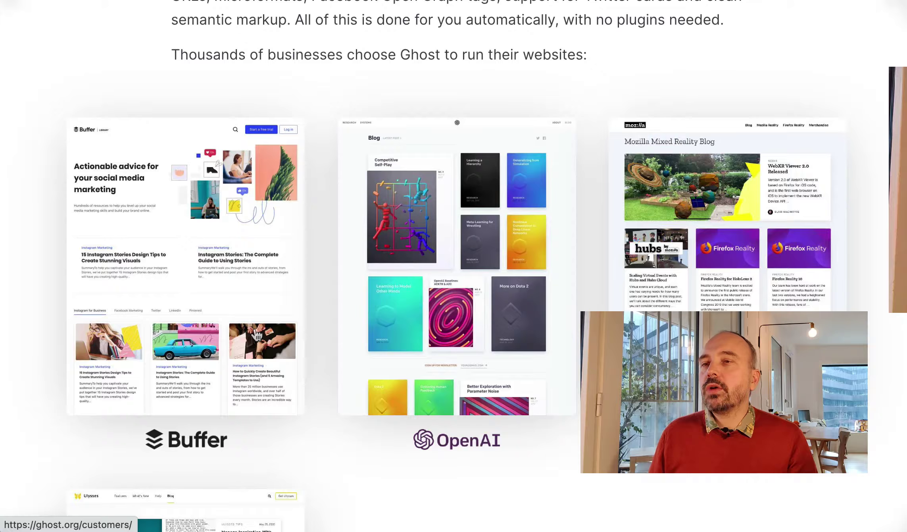
pyautogui.scroll(-4, 256, 335)
pyautogui.scroll(1, 256, 334)
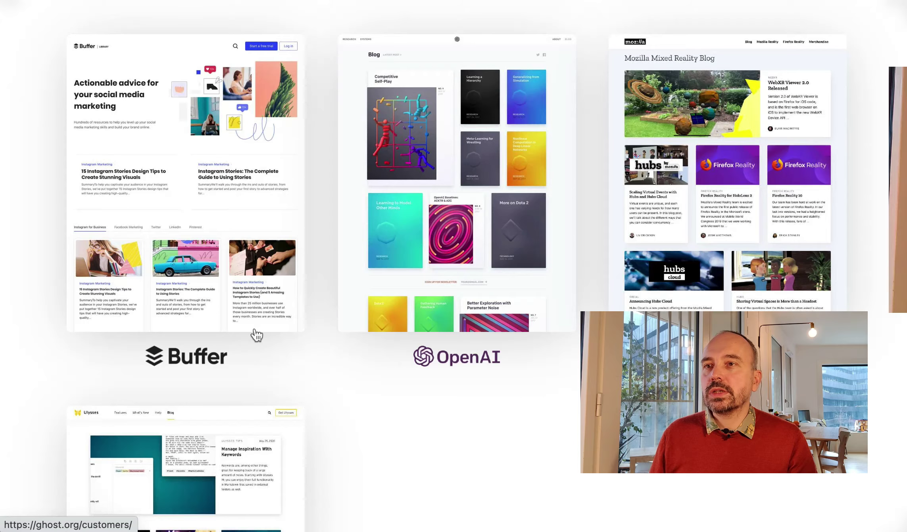
# Step: Open the Ghost customers page in a new tab from the Buffer example and switch to it
pyautogui.rightClick(233, 294)
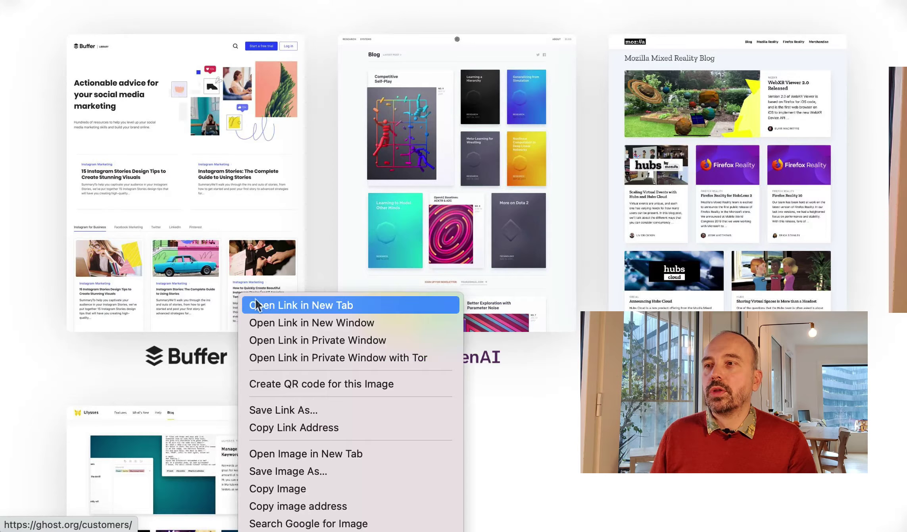
pyautogui.click(252, 304)
pyautogui.click(519, 85)
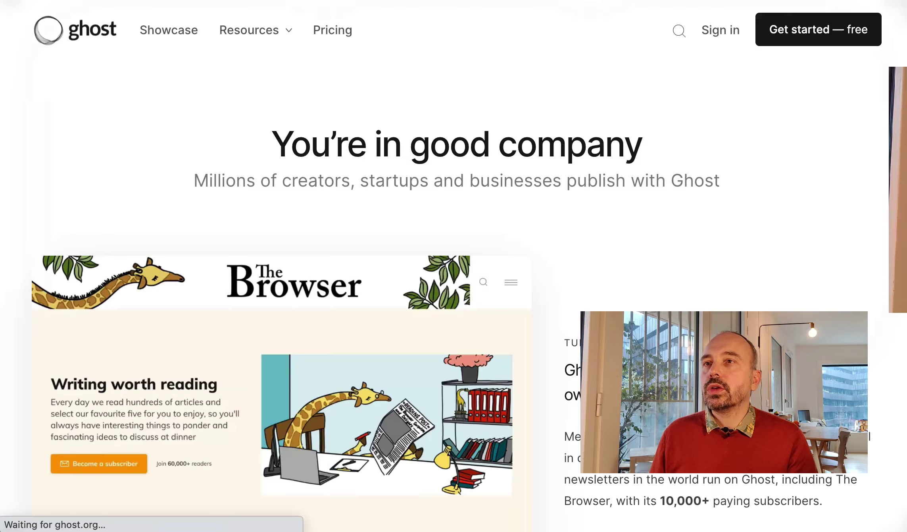
# Step: Examine the customer showcase from The Browser and the creator sites to the Buffer, Unsplash and Superhuman blogs
pyautogui.scroll(-4, 365, 421)
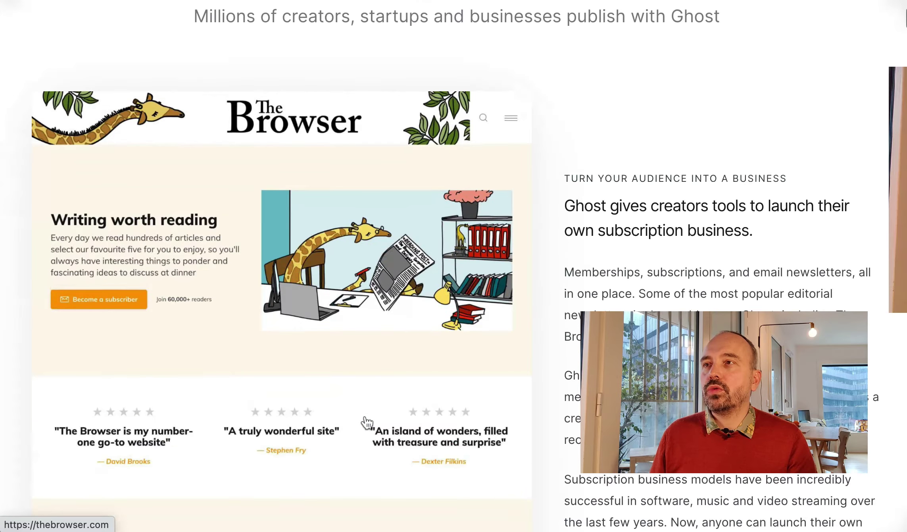
pyautogui.scroll(-10, 365, 420)
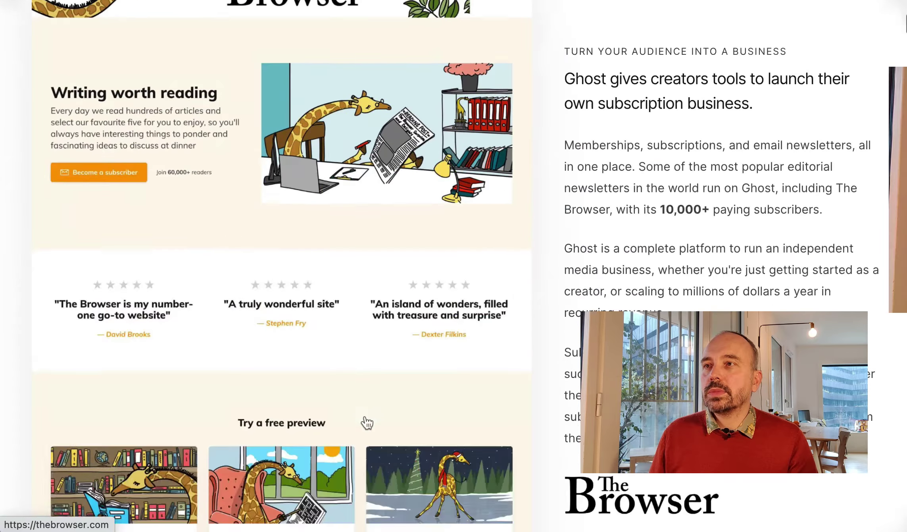
pyautogui.scroll(2, 367, 422)
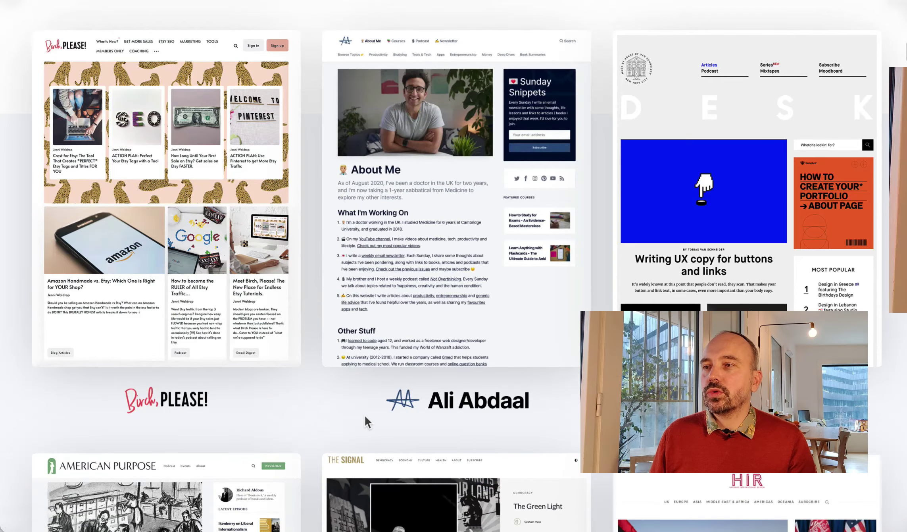
pyautogui.scroll(-12, 367, 422)
pyautogui.scroll(-10, 367, 422)
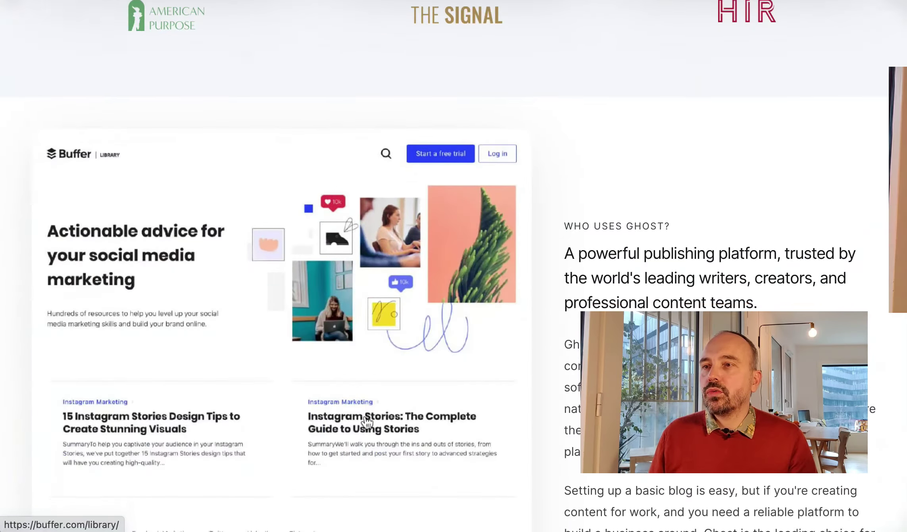
pyautogui.scroll(-4, 367, 423)
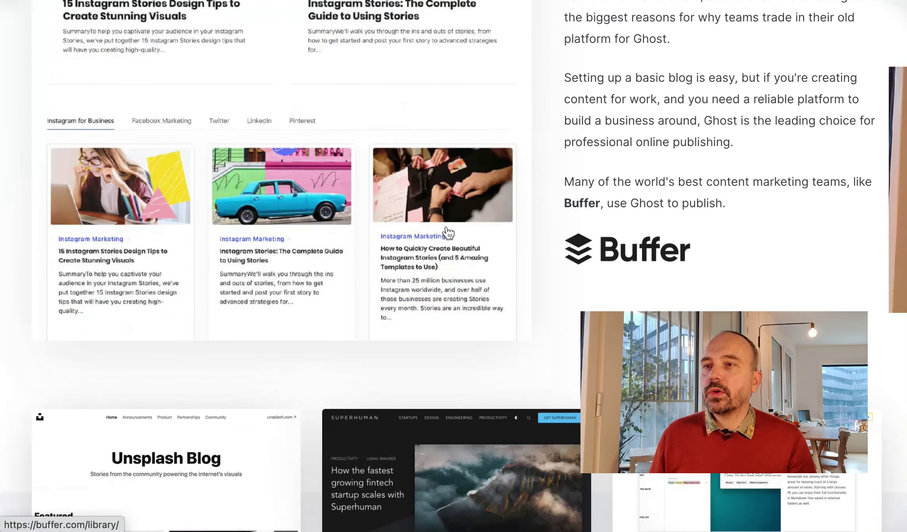
pyautogui.scroll(-9, 460, 260)
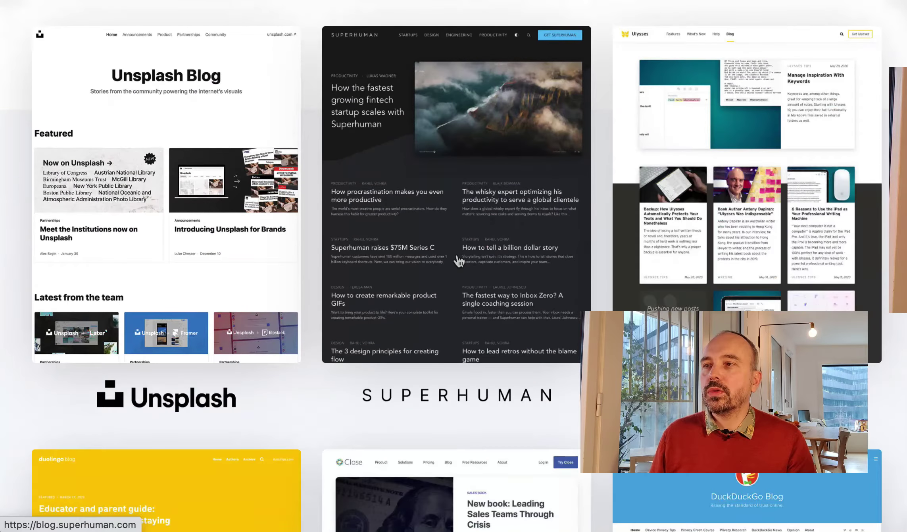
pyautogui.scroll(7, 460, 260)
pyautogui.scroll(-5, 459, 259)
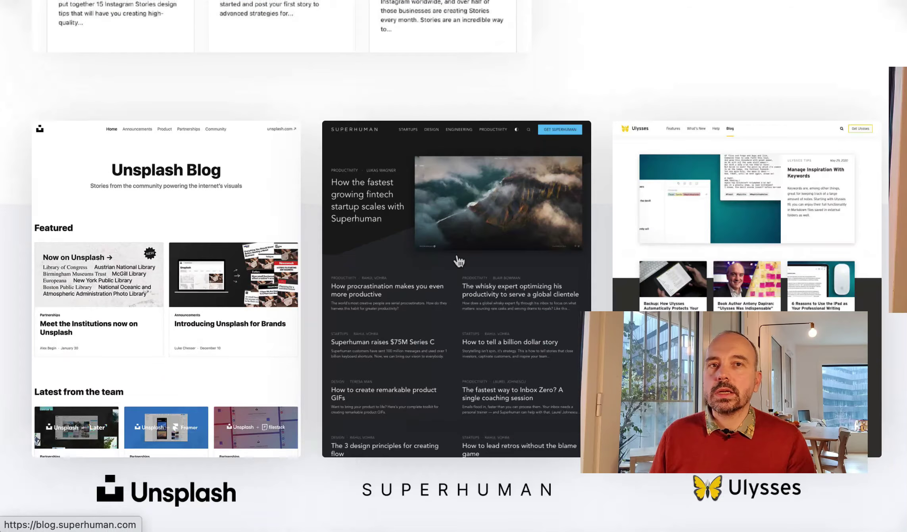
# Step: Continue through the showcased company blogs, from Duolingo and OpenAI to DigitalOcean, Airtable and Revolut
pyautogui.scroll(-11, 459, 261)
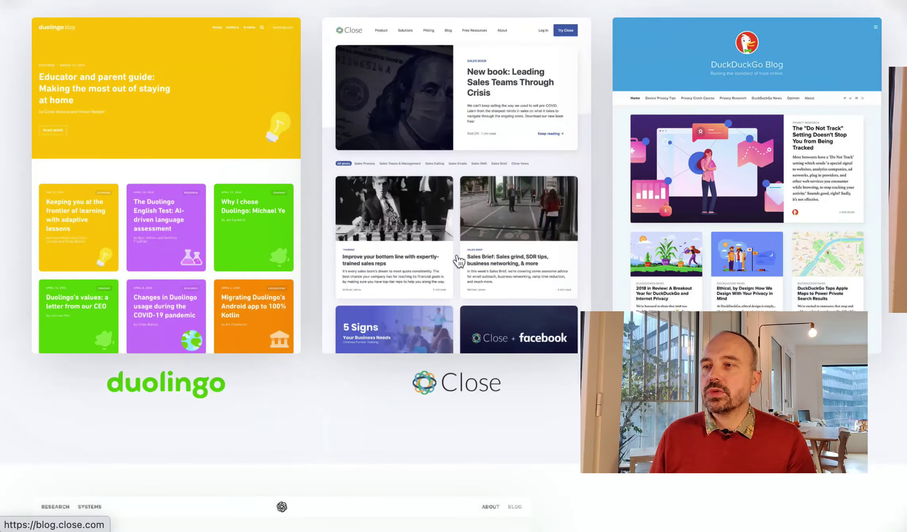
pyautogui.scroll(-10, 459, 260)
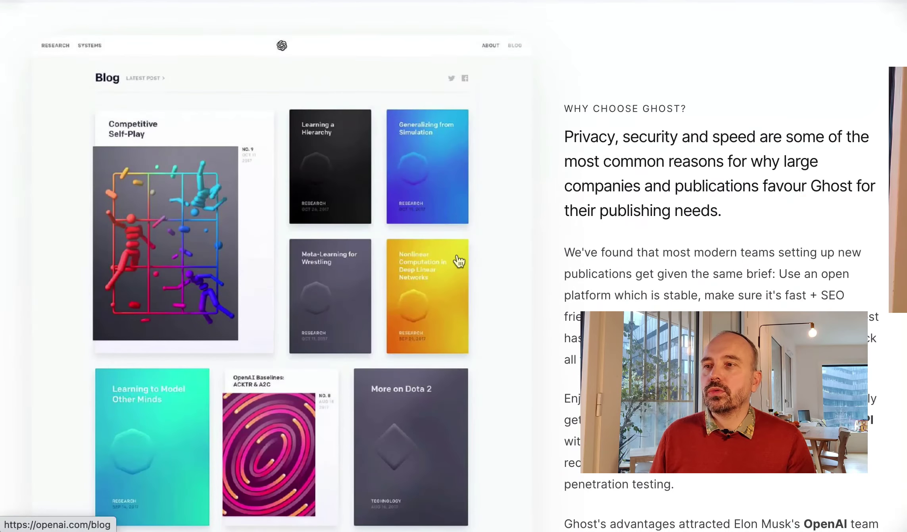
pyautogui.scroll(-16, 460, 260)
pyautogui.scroll(-2, 460, 261)
pyautogui.scroll(2, 460, 261)
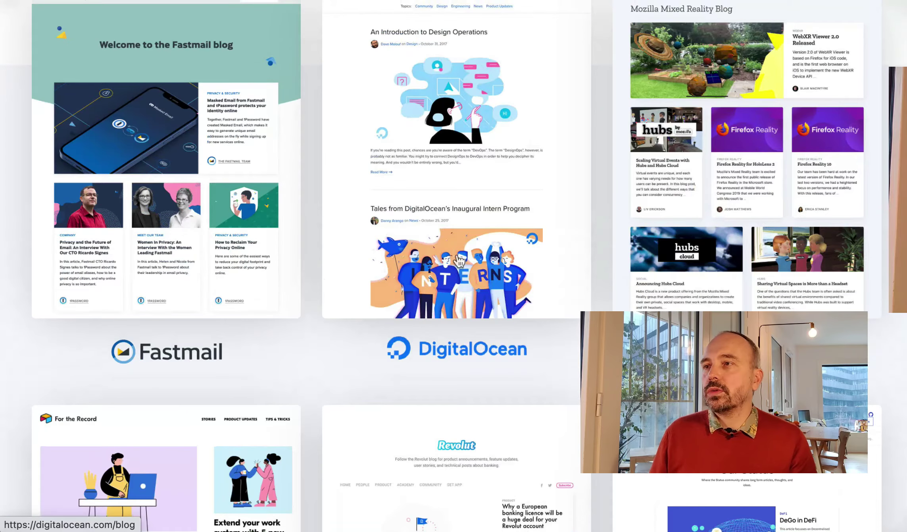
pyautogui.scroll(-8, 460, 261)
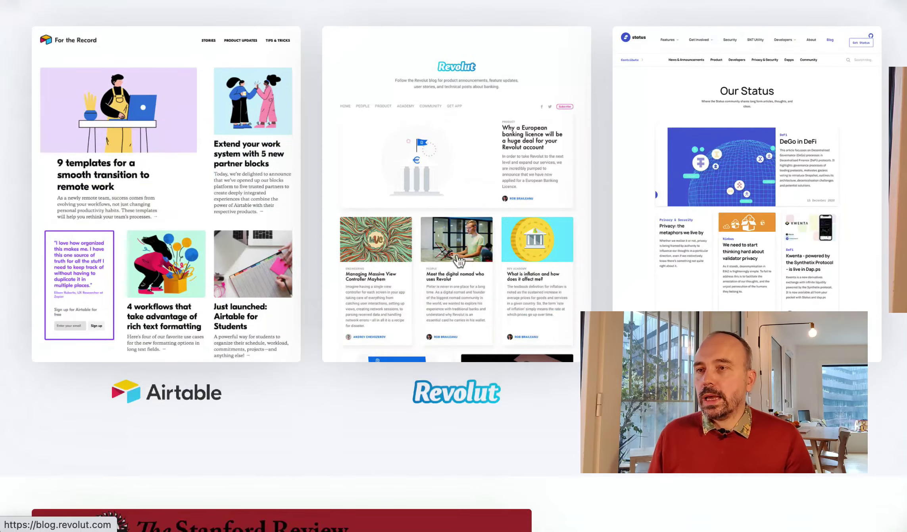
pyautogui.scroll(-2, 372, 335)
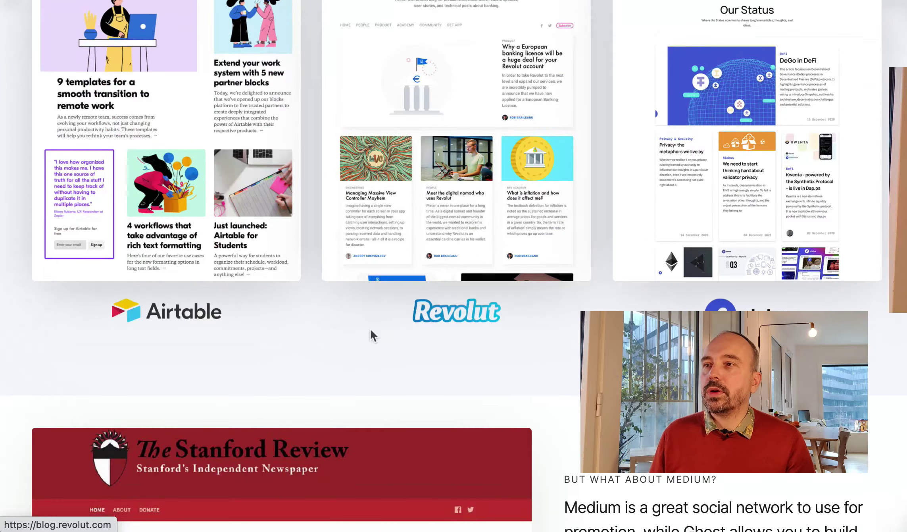
# Step: Open the Airtable blog from the showcase and look through its front page down to the page footer
pyautogui.click(205, 262)
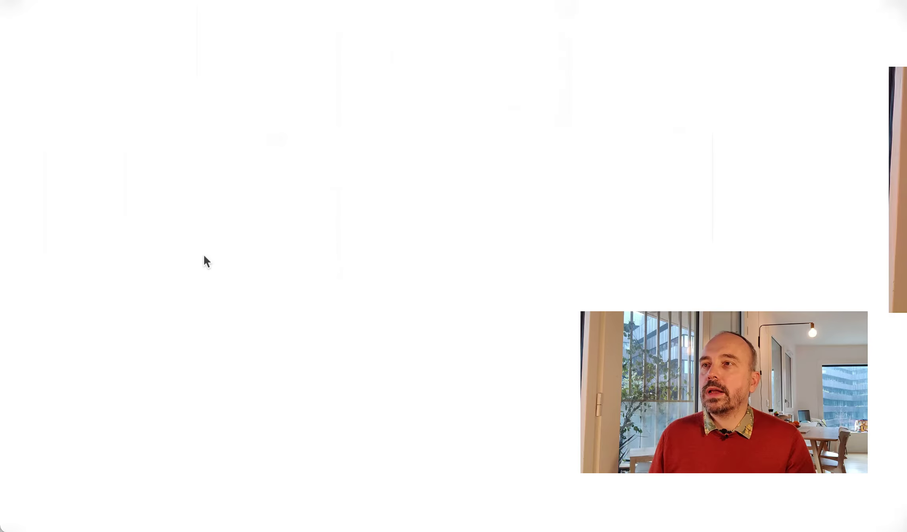
pyautogui.scroll(-14, 212, 344)
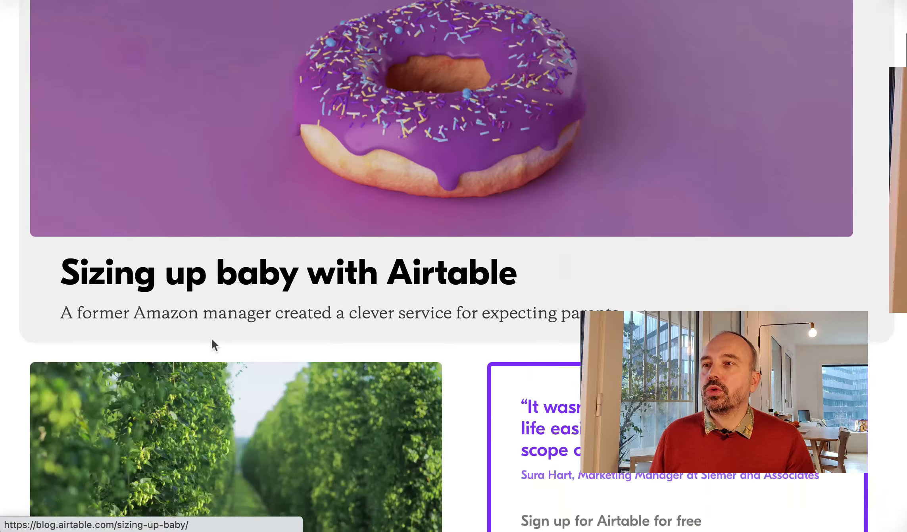
pyautogui.scroll(-5, 211, 338)
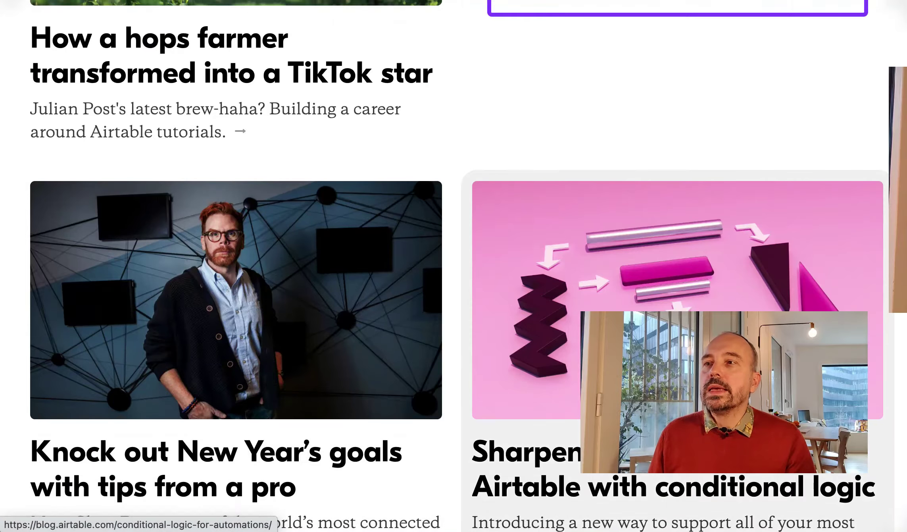
pyautogui.scroll(-4, 714, 397)
pyautogui.scroll(-2, 641, 193)
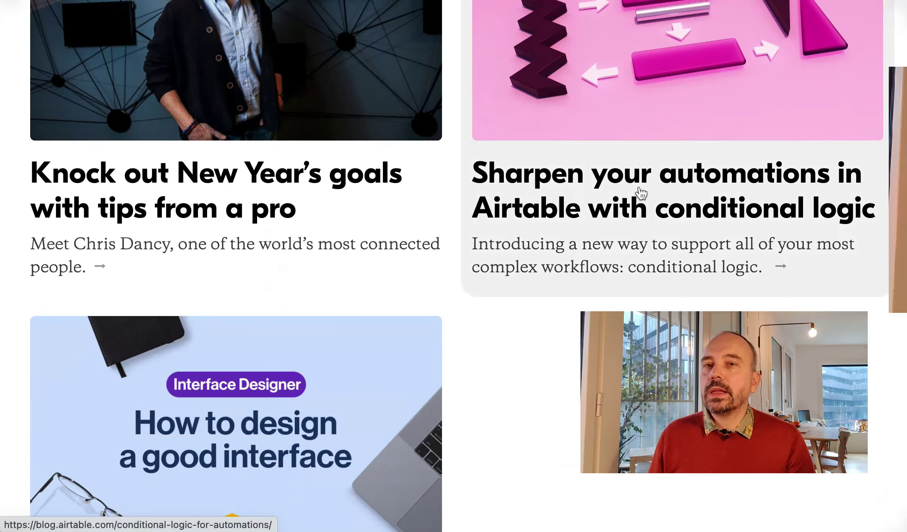
pyautogui.scroll(6, 640, 193)
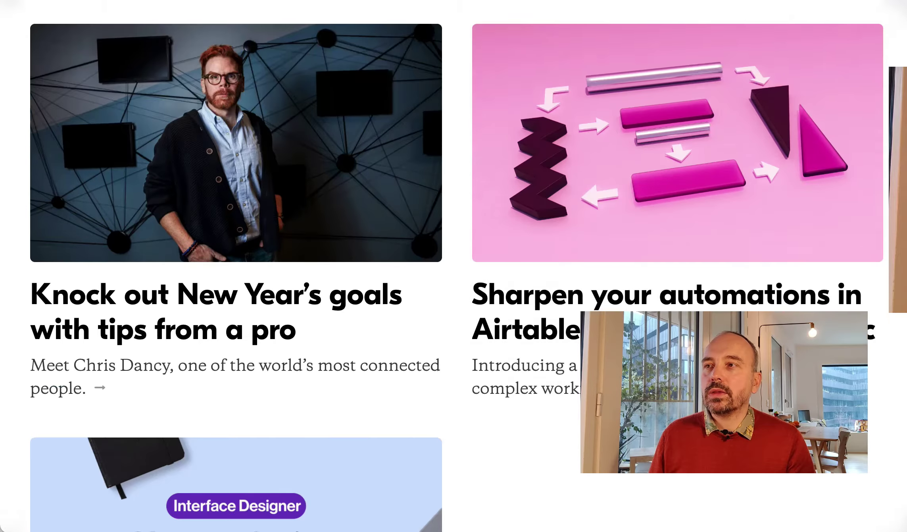
pyautogui.scroll(14, 476, 425)
pyautogui.scroll(-12, 490, 417)
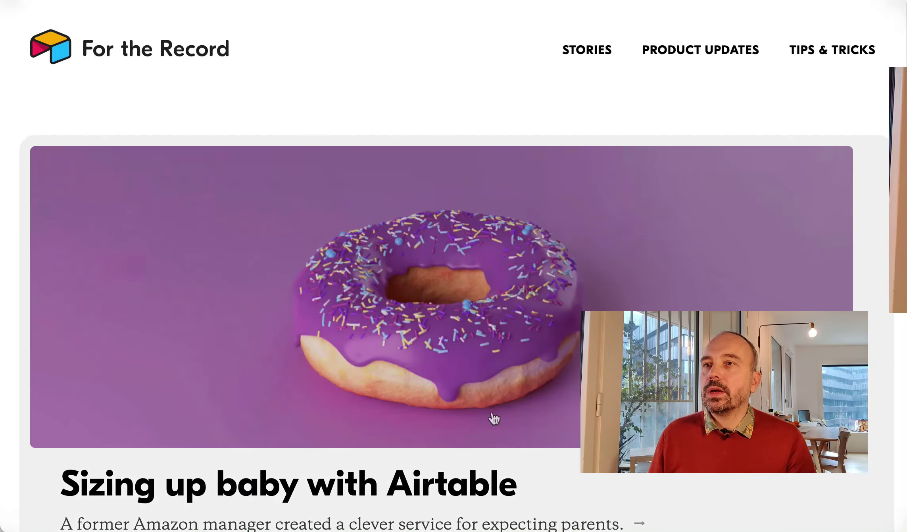
pyautogui.scroll(-15, 472, 435)
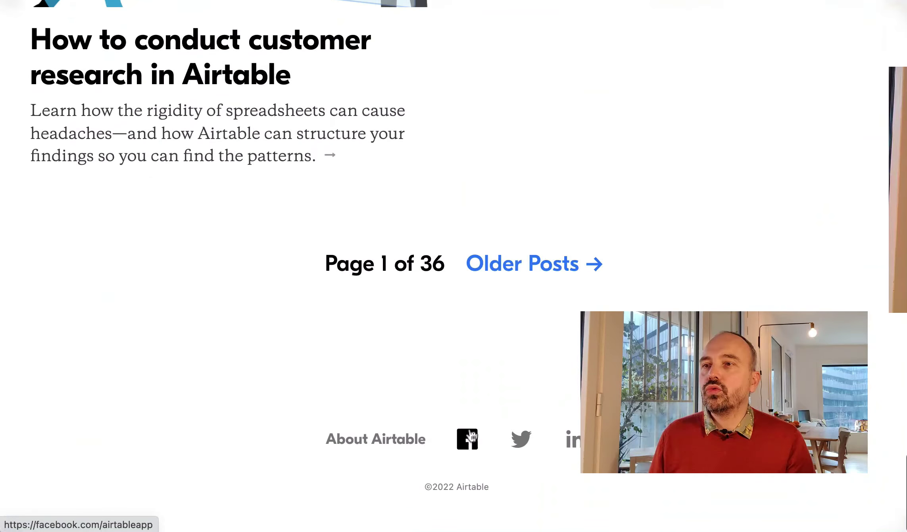
# Step: Go to the older posts of the Airtable blog and look through the articles there
pyautogui.click(598, 286)
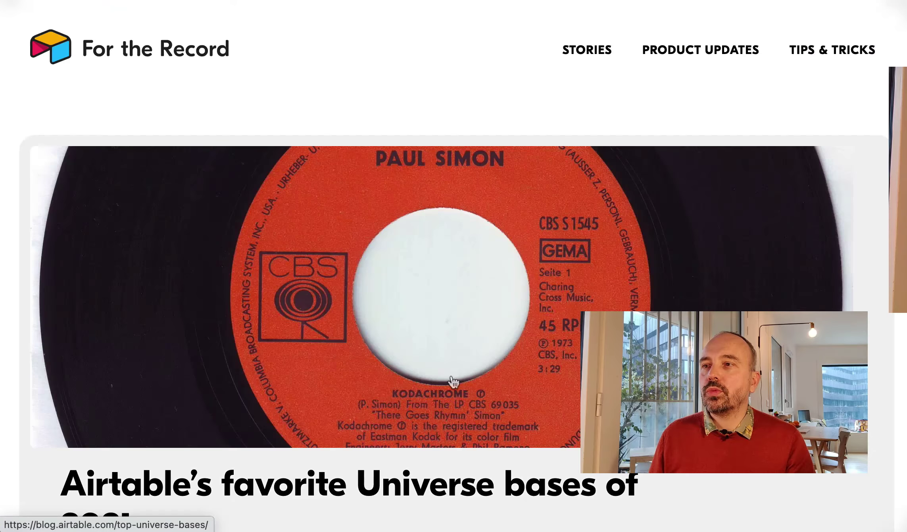
pyautogui.scroll(-10, 453, 380)
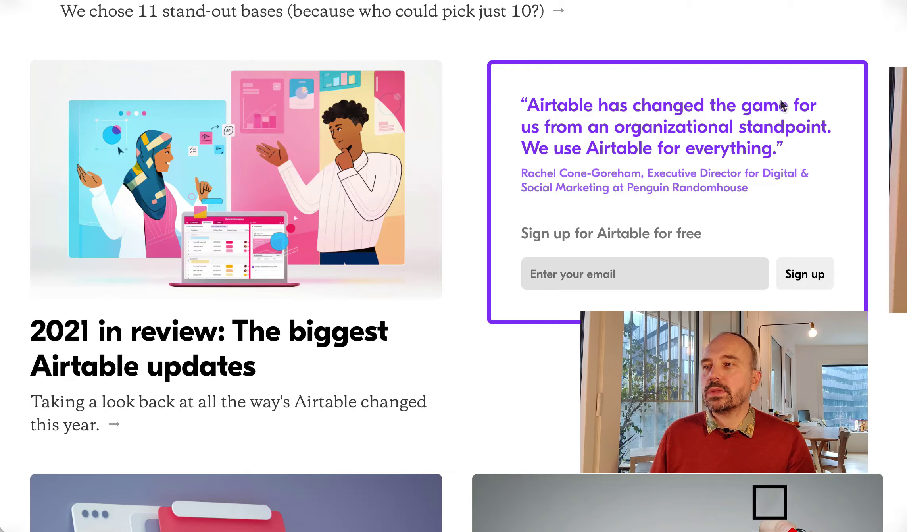
# Step: Open the article "2021 in review: The biggest Airtable updates" and look through its video, text and timeline image
pyautogui.click(289, 344)
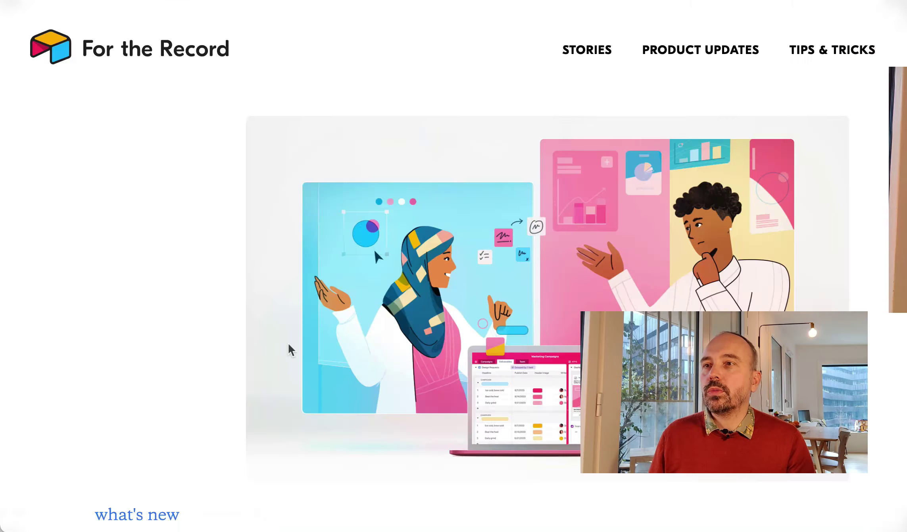
pyautogui.scroll(-15, 327, 395)
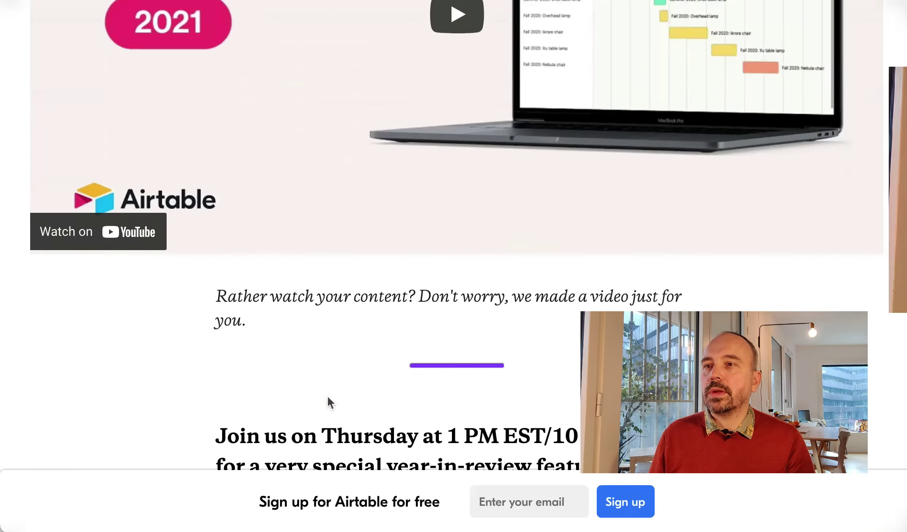
pyautogui.scroll(-5, 327, 395)
pyautogui.scroll(18, 327, 396)
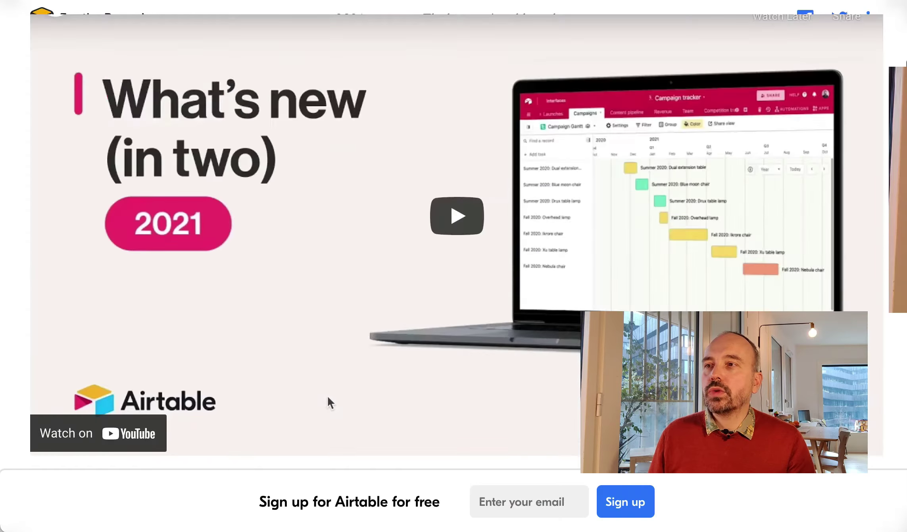
pyautogui.scroll(8, 327, 396)
pyautogui.scroll(-20, 327, 395)
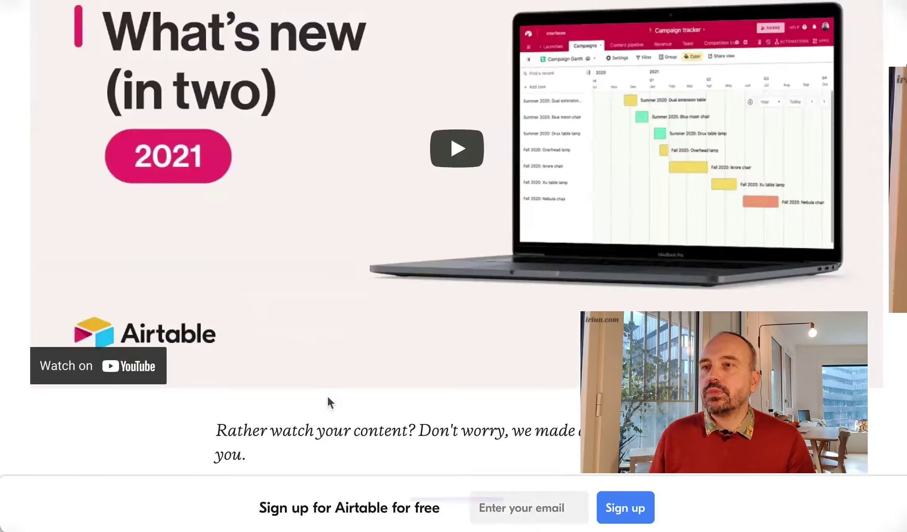
pyautogui.scroll(-15, 328, 402)
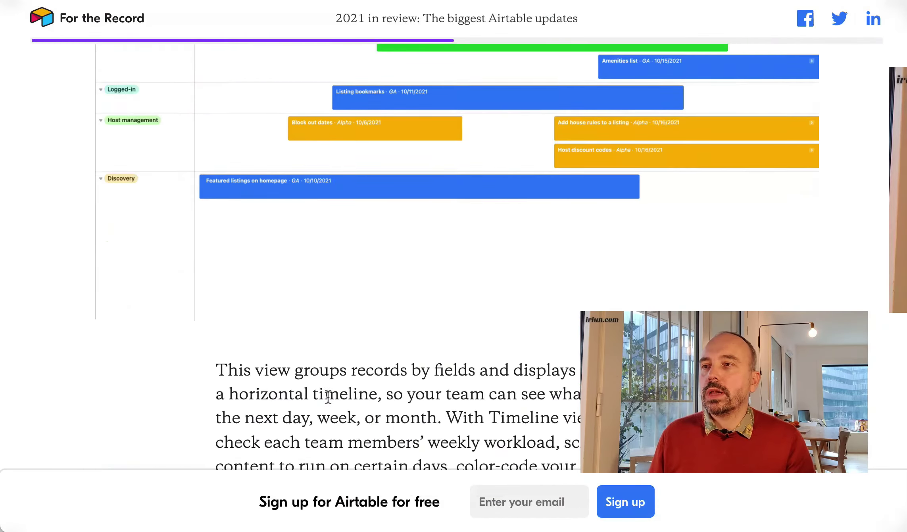
pyautogui.scroll(9, 328, 402)
pyautogui.scroll(1, 327, 396)
pyautogui.moveTo(292, 83); pyautogui.dragTo(456, 114)
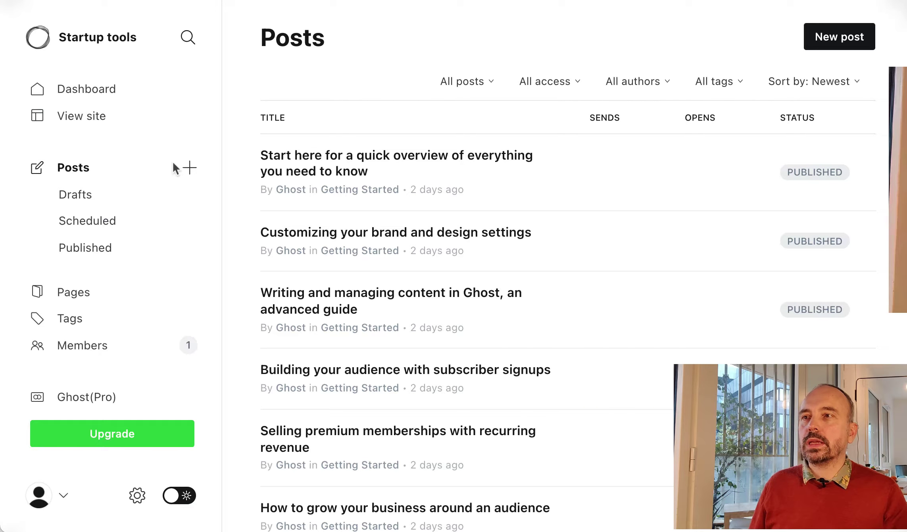
# Step: Look over the Startup tools post list, and view the site's front page down to its footer
pyautogui.scroll(-4, 357, 373)
pyautogui.scroll(3, 357, 372)
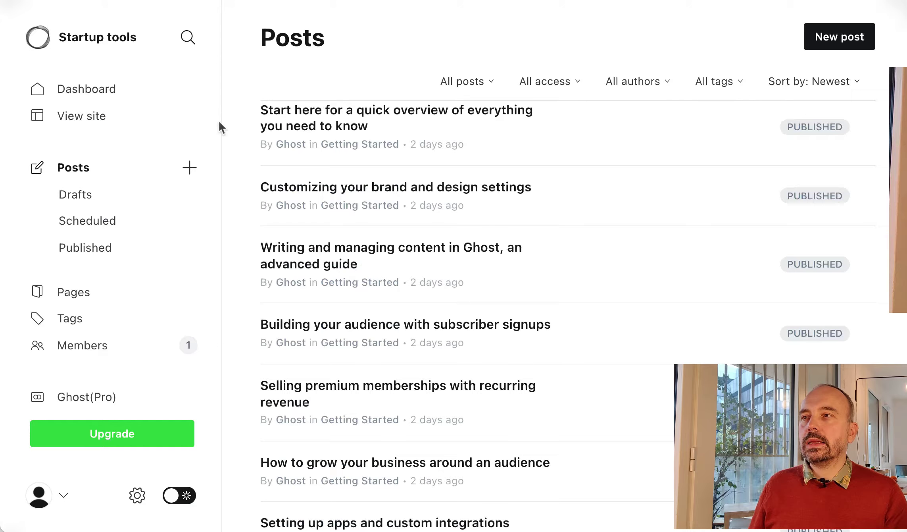
pyautogui.rightClick(98, 119)
pyautogui.click(111, 123)
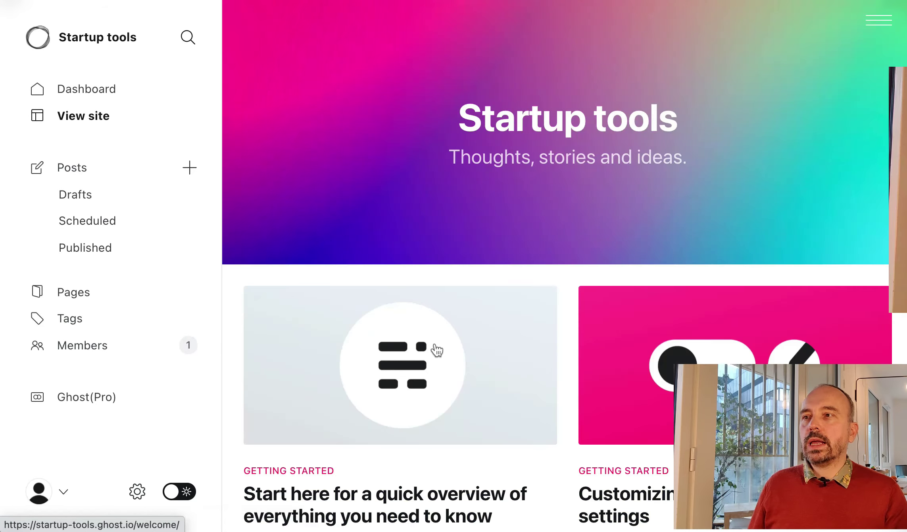
pyautogui.scroll(-3, 437, 349)
pyautogui.scroll(3, 437, 349)
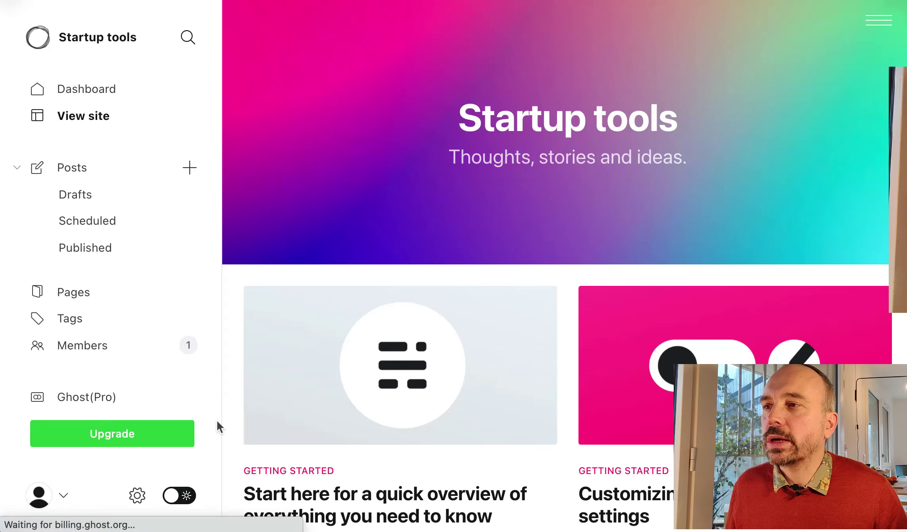
pyautogui.scroll(-20, 580, 414)
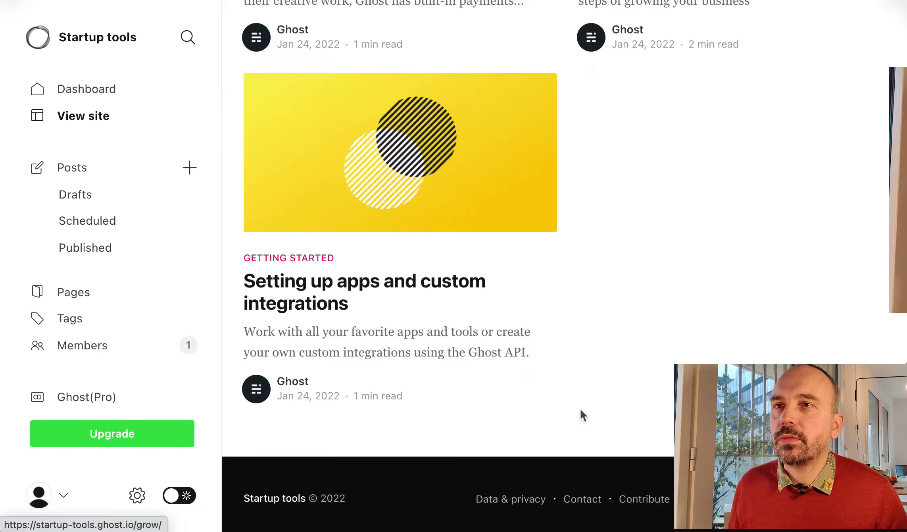
pyautogui.scroll(20, 580, 409)
# Step: Open Collection from the site's navigation and look through the posts tagged Getting Started
pyautogui.click(880, 25)
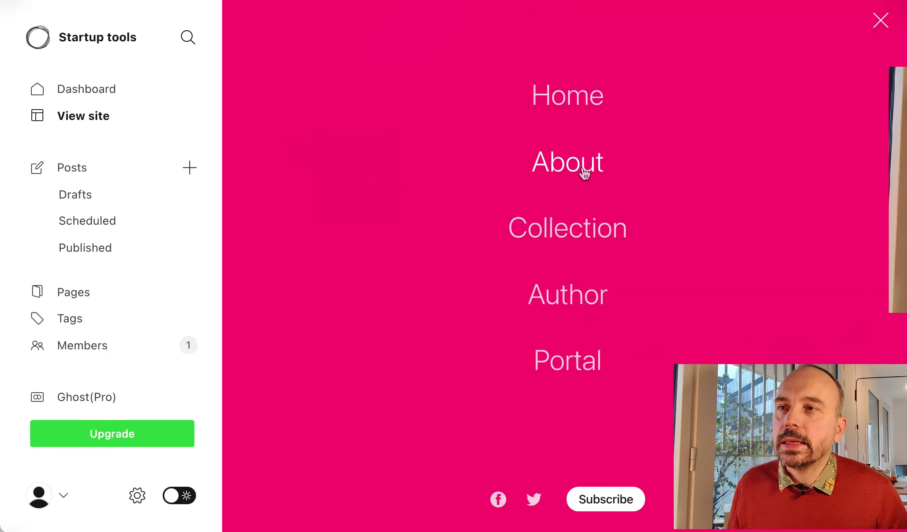
pyautogui.click(571, 235)
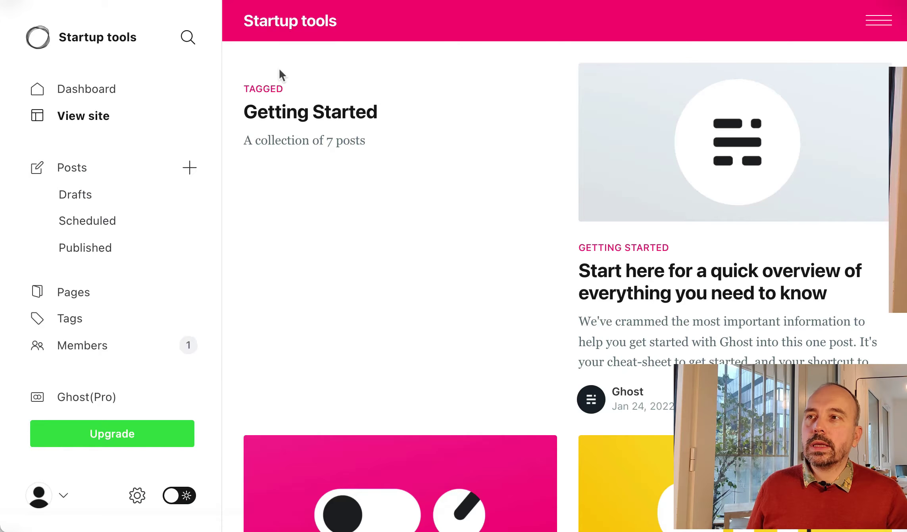
pyautogui.scroll(-3, 393, 257)
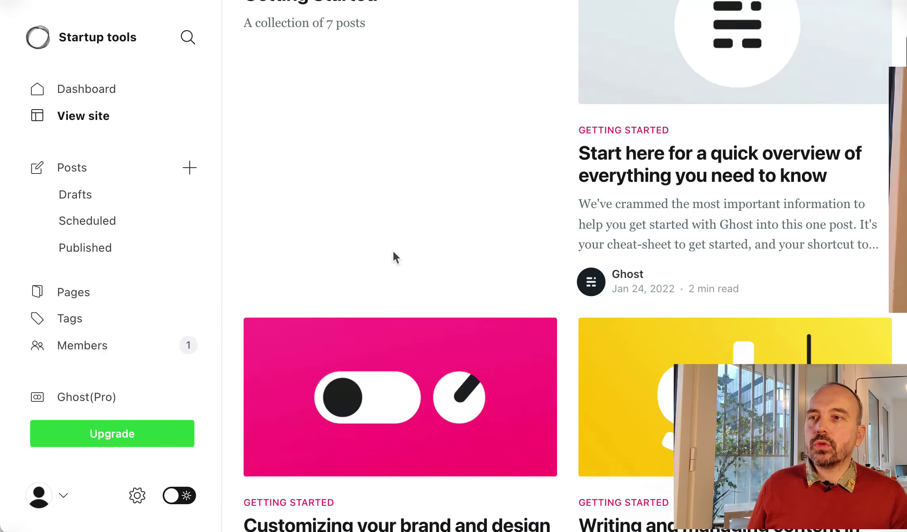
pyautogui.scroll(3, 629, 135)
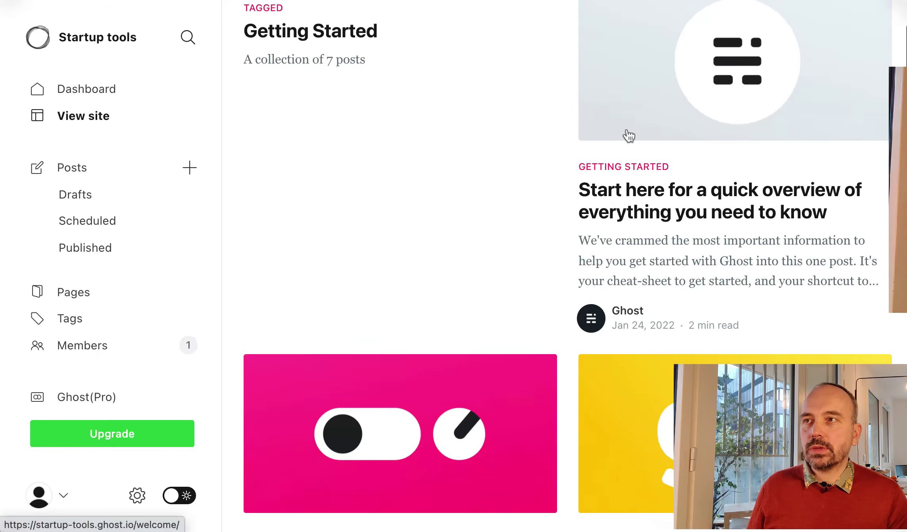
pyautogui.scroll(-2, 628, 136)
pyautogui.scroll(-5, 628, 128)
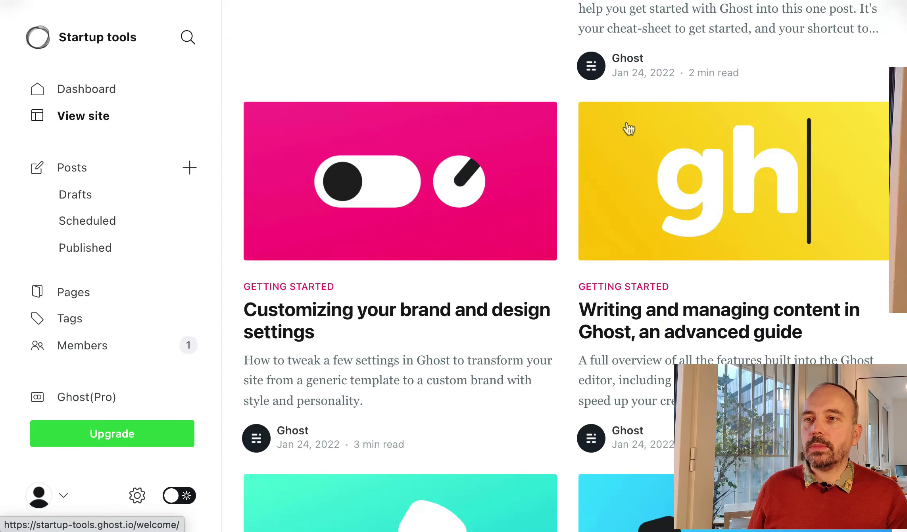
pyautogui.scroll(8, 628, 128)
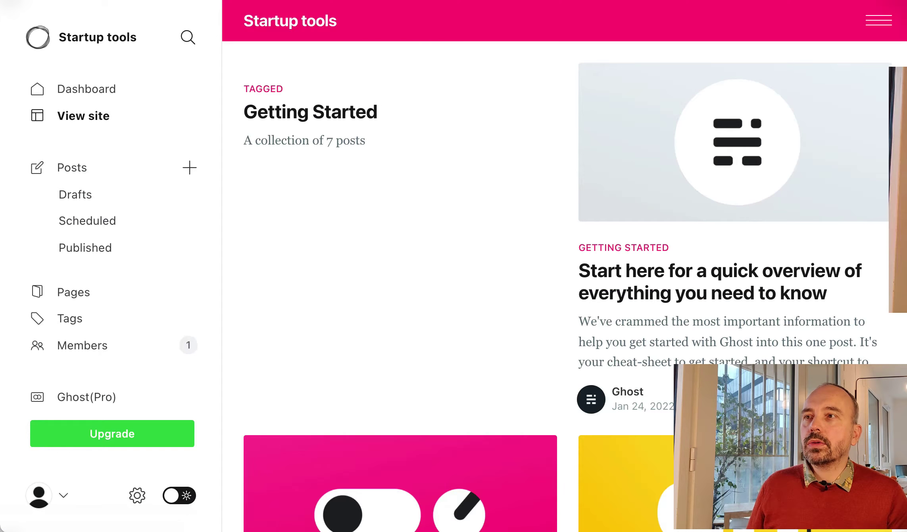
pyautogui.scroll(-10, 449, 322)
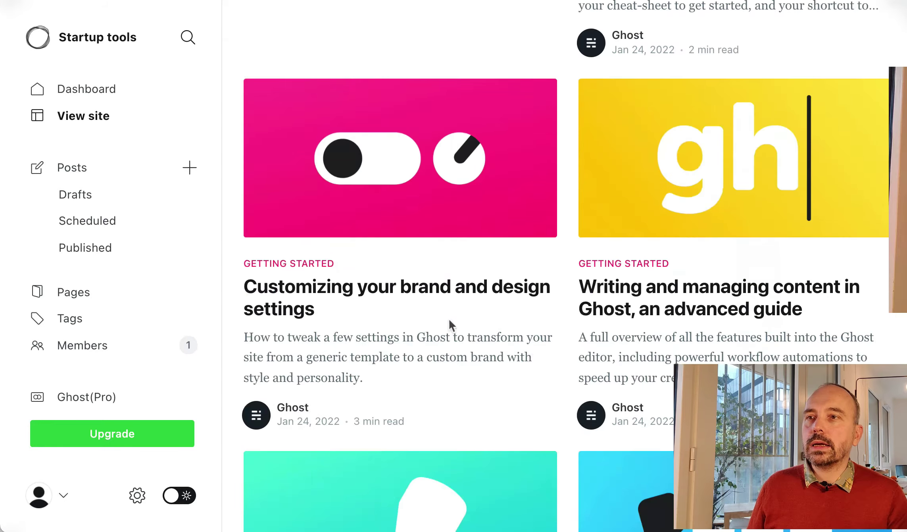
# Step: View the post "Writing and managing content in Ghost, an advanced guide" and follow its Getting Started tag to the list of tagged posts
pyautogui.click(628, 172)
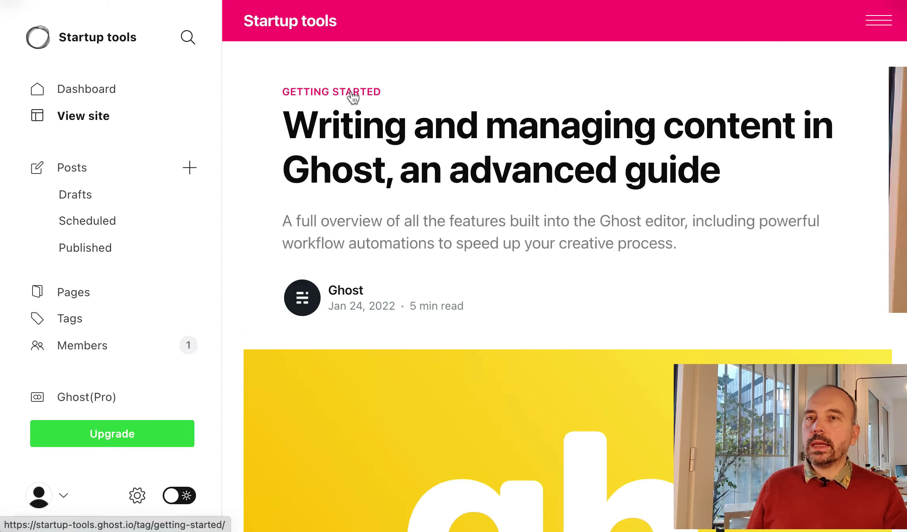
pyautogui.click(352, 94)
pyautogui.scroll(-15, 402, 340)
pyautogui.scroll(-10, 405, 341)
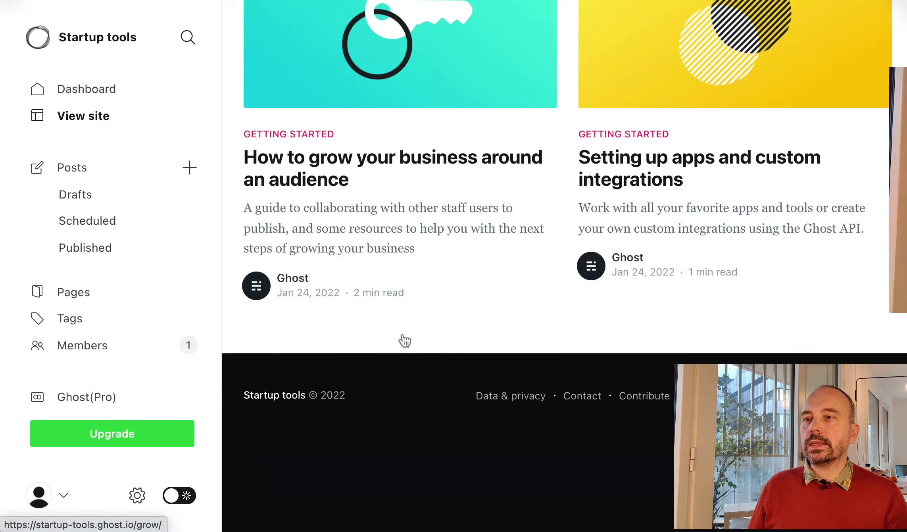
pyautogui.scroll(2, 405, 340)
# Step: Open the post "Setting up apps and custom integrations" and look through it to the sign-up section
pyautogui.click(641, 258)
pyautogui.scroll(-20, 469, 337)
pyautogui.scroll(4, 469, 337)
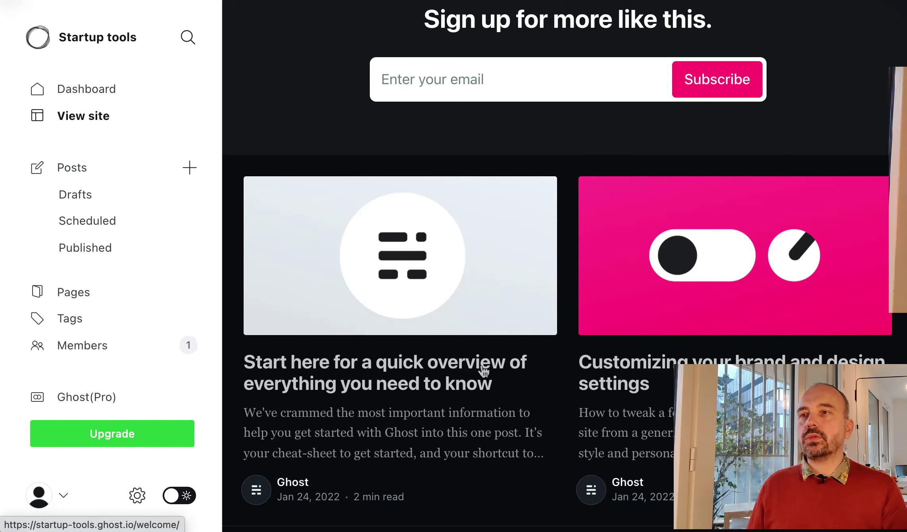
pyautogui.scroll(5, 483, 370)
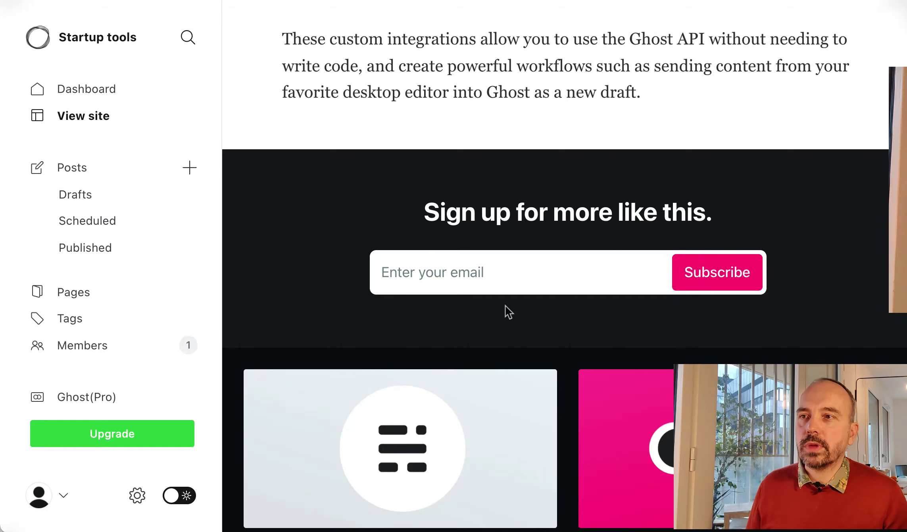
# Step: View the sign-up form offered below the post, close it unfilled, and look back over the article and related posts
pyautogui.click(516, 279)
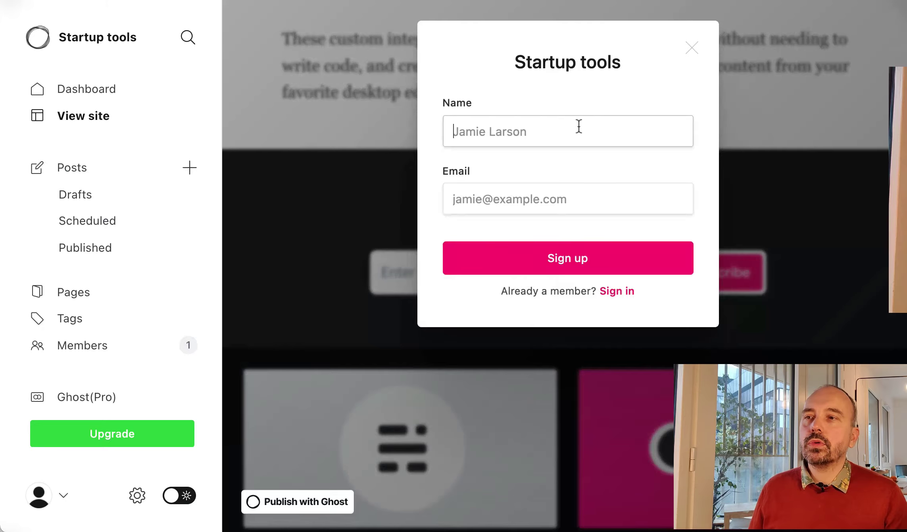
pyautogui.click(692, 50)
pyautogui.click(552, 279)
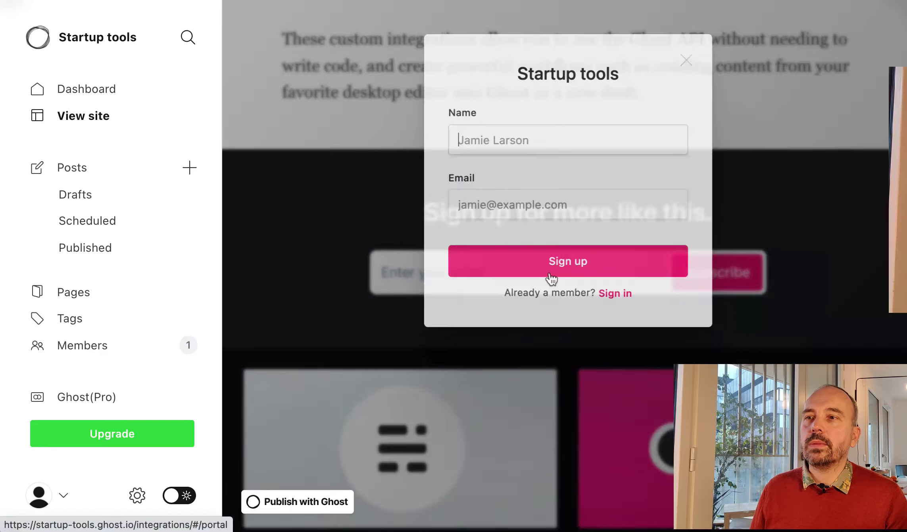
pyautogui.click(692, 48)
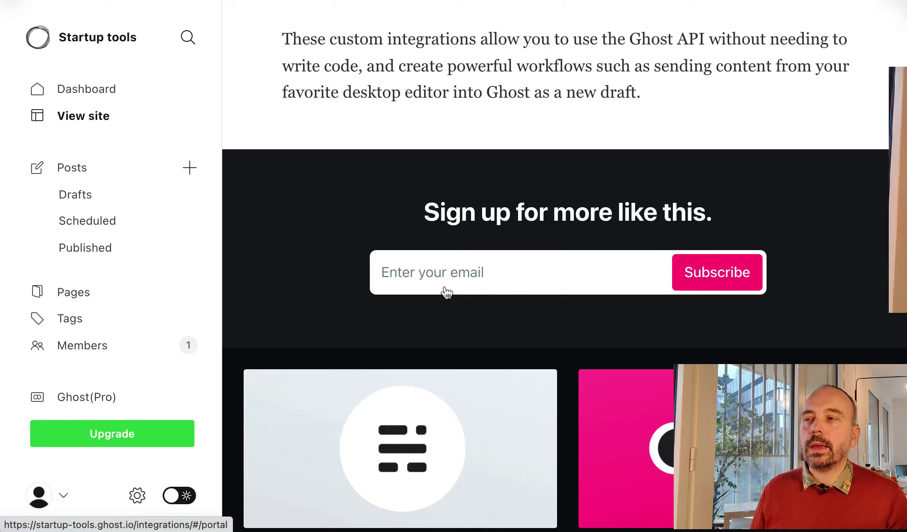
pyautogui.scroll(1, 485, 308)
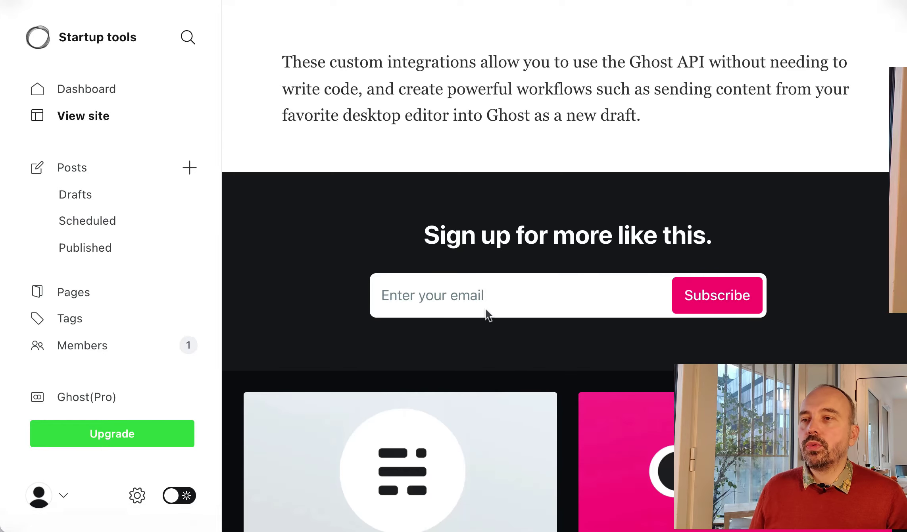
pyautogui.scroll(-4, 485, 307)
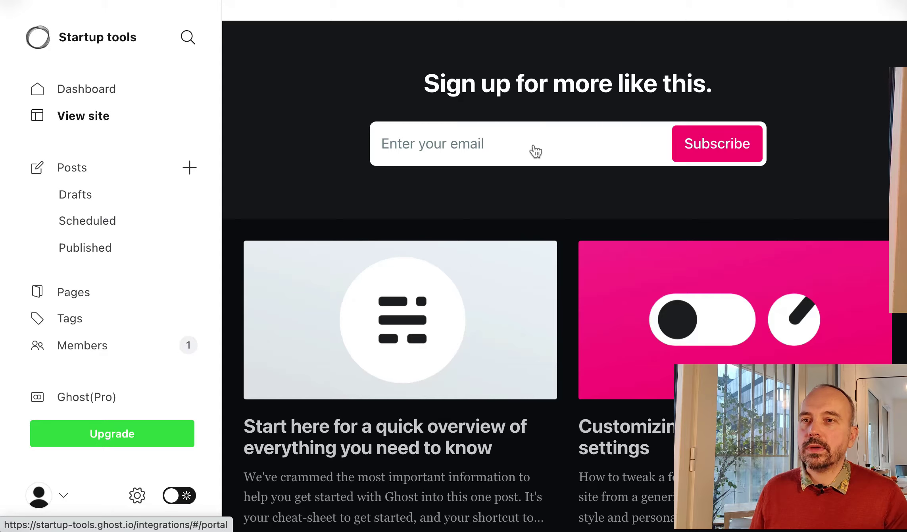
pyautogui.scroll(15, 542, 264)
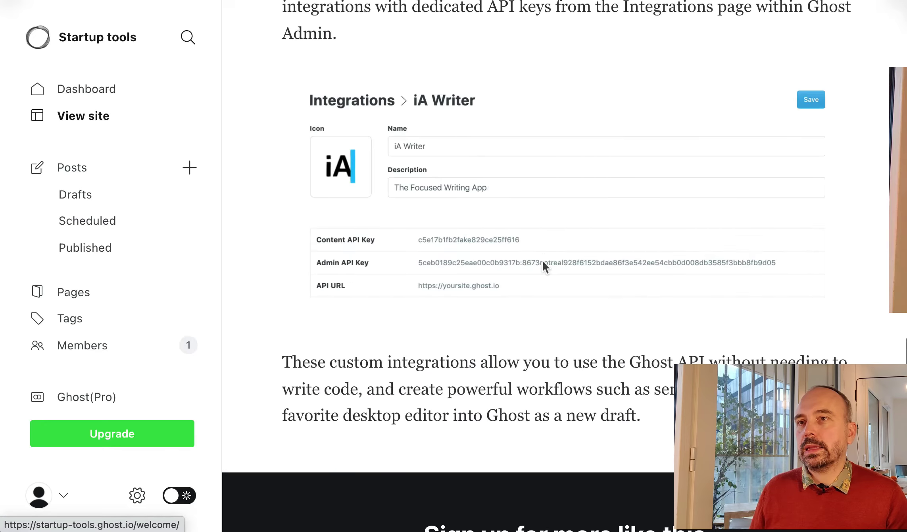
pyautogui.scroll(10, 543, 262)
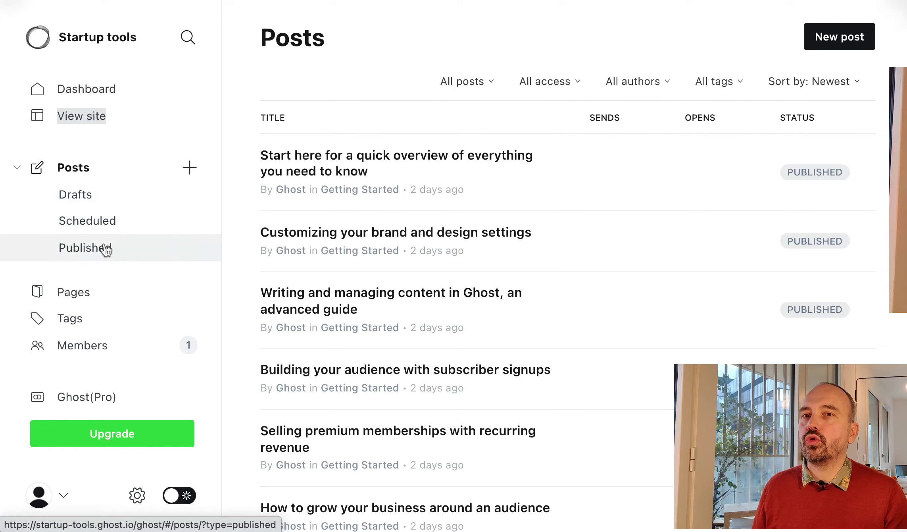
# Step: Open the Contribute page from the site's pages in the editor and look through its content
pyautogui.click(105, 302)
pyautogui.click(305, 167)
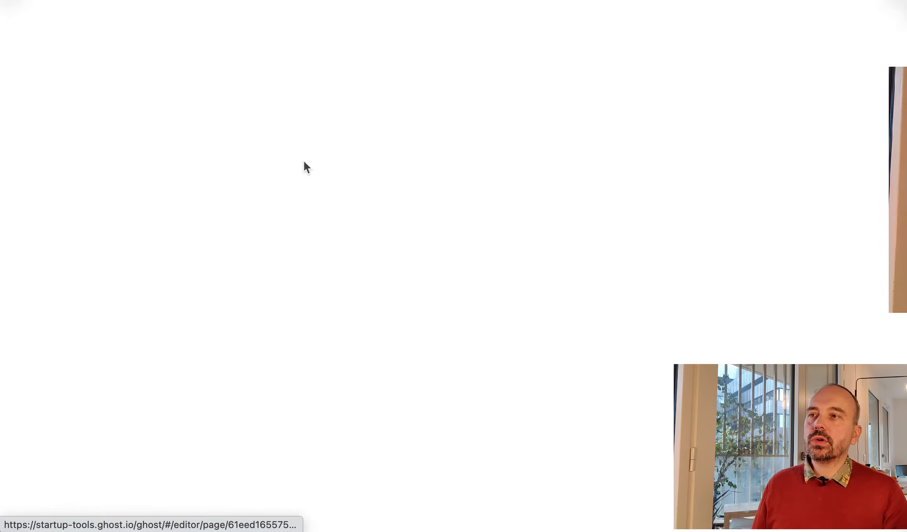
pyautogui.scroll(-5, 395, 264)
pyautogui.scroll(5, 394, 263)
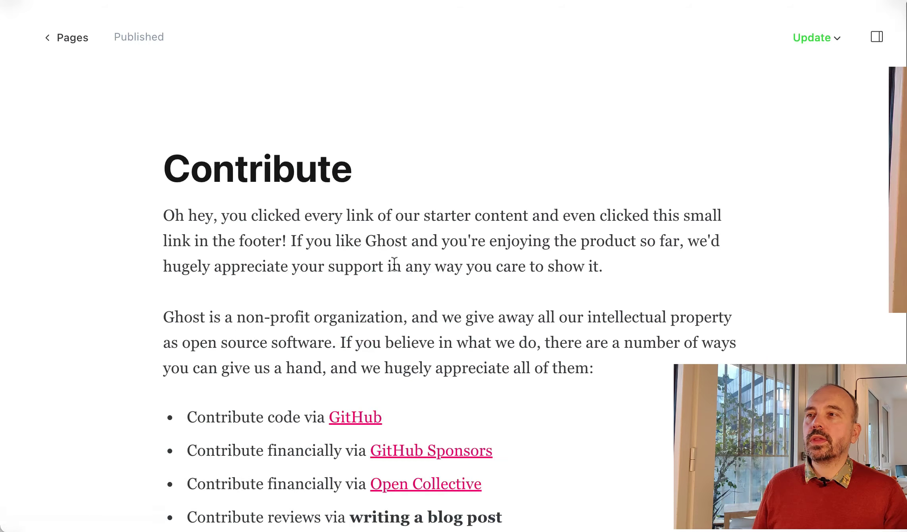